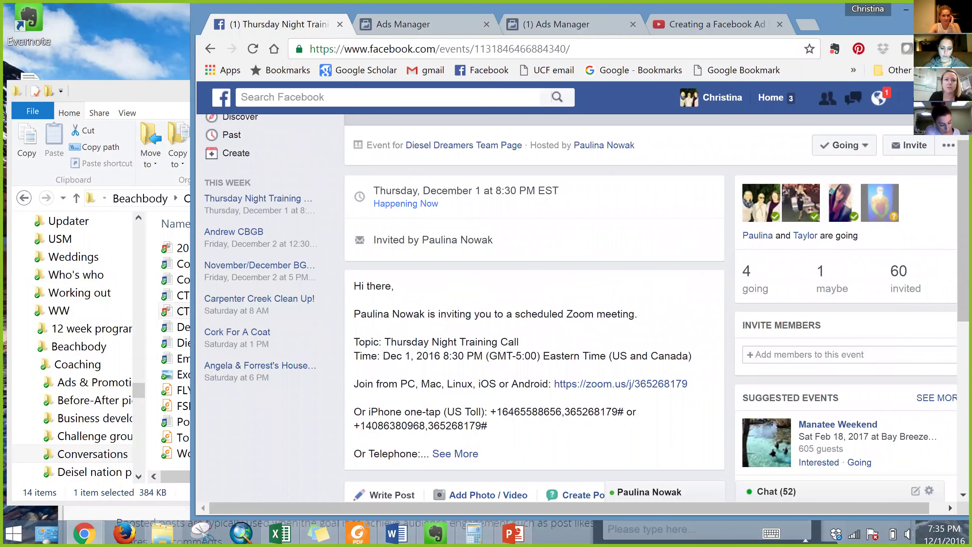
# - Open the personal profile and go from its intro section to the Xtina in Progress page
pyautogui.scroll(3, 303, 145)
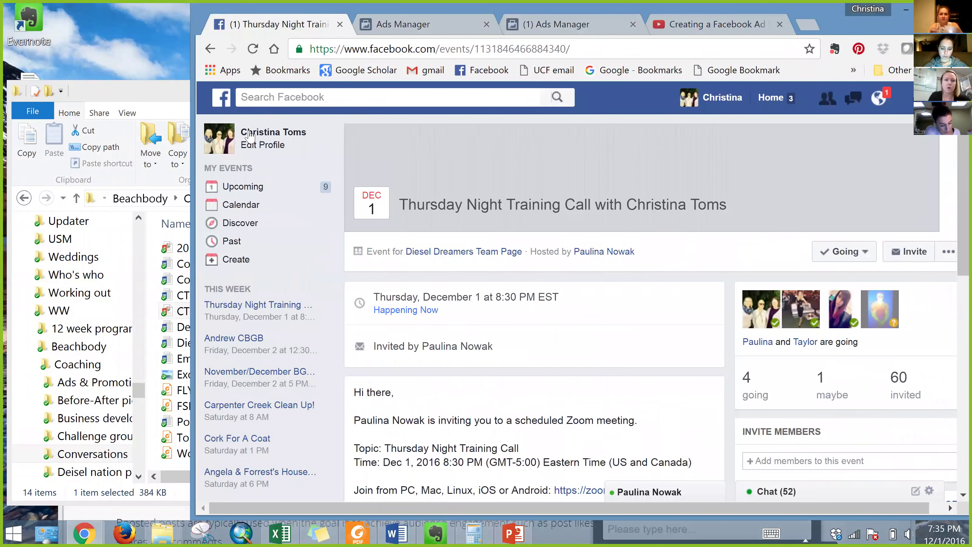
pyautogui.click(250, 134)
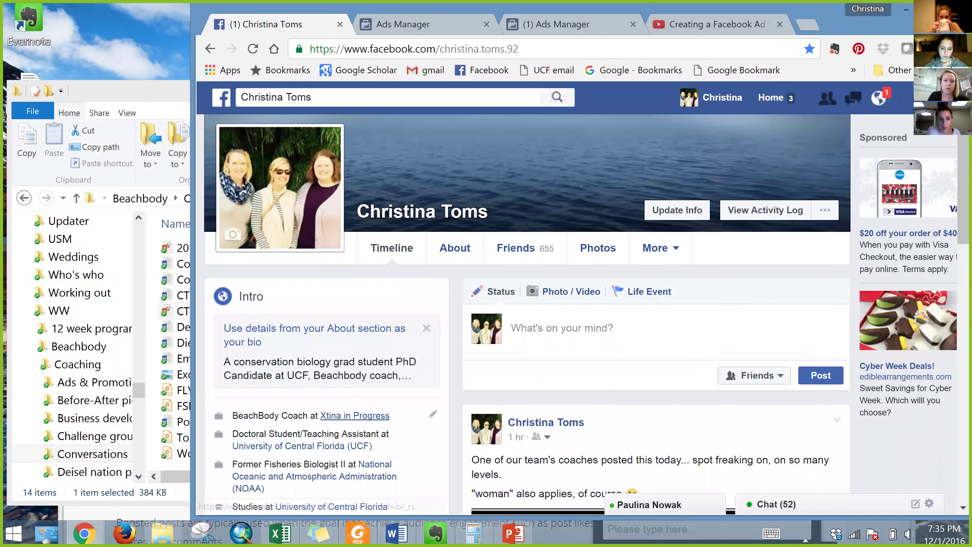
pyautogui.click(355, 415)
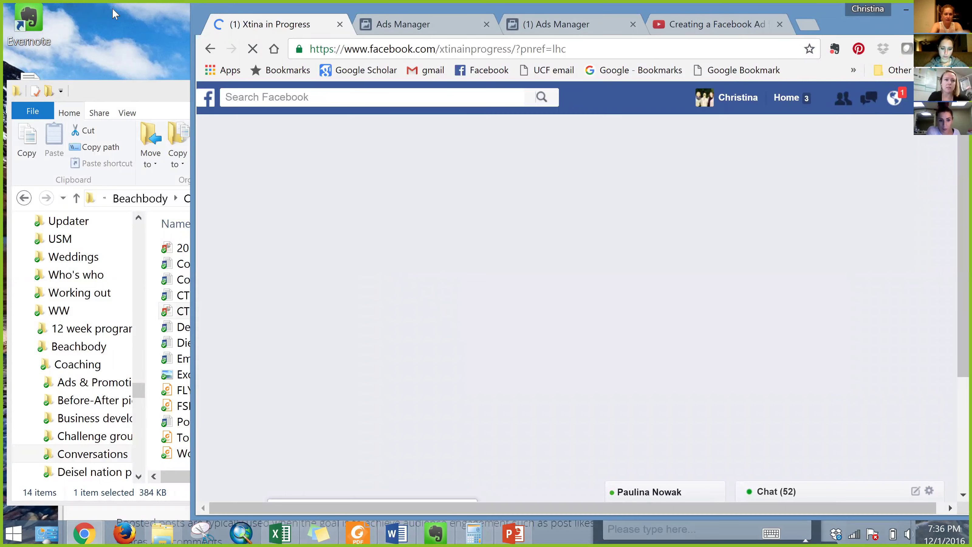
# - Bring the browser window fully into view by repositioning it on the desktop
pyautogui.rightClick(115, 14)
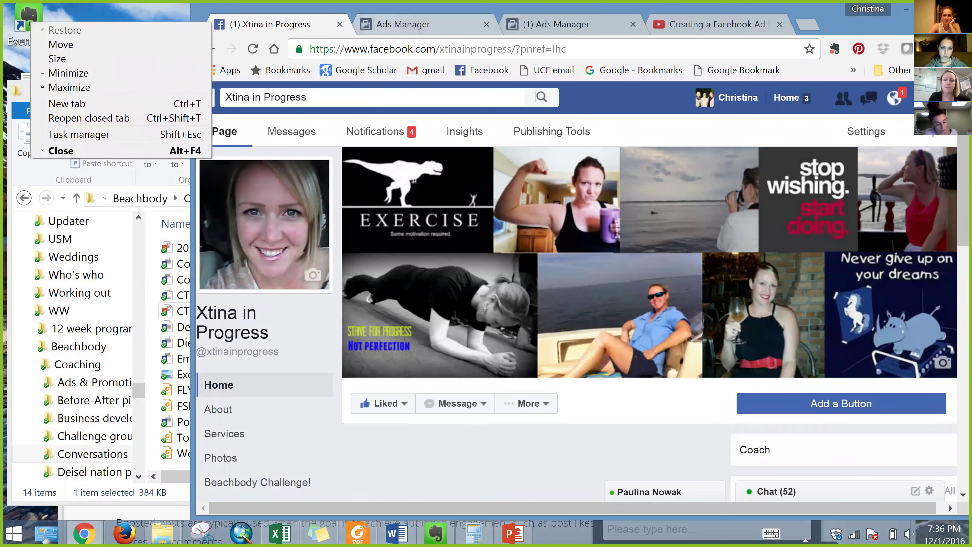
pyautogui.press('super+Left')
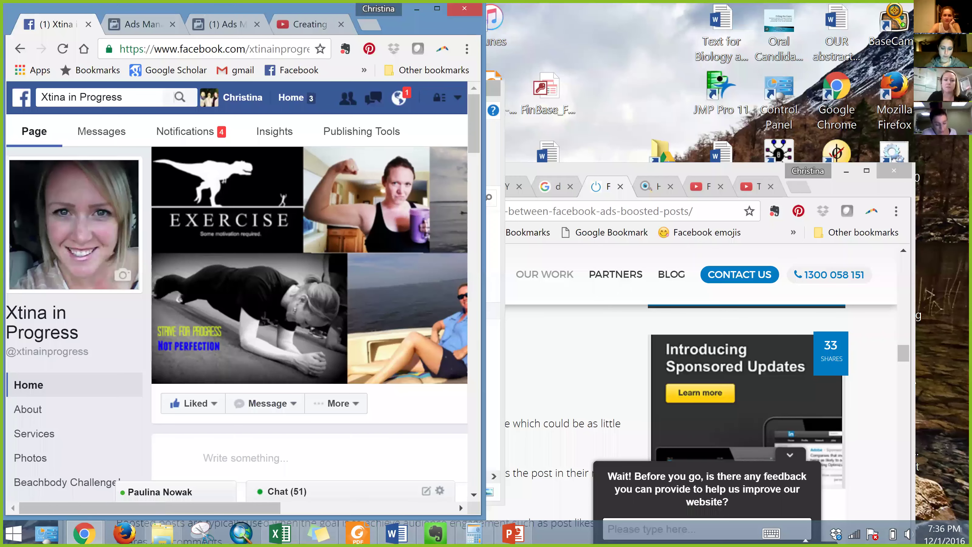
pyautogui.press('super+Right')
# - Examine the page's photos, videos and posts with their reach, down to the Roasted Cauliflower Mash post
pyautogui.scroll(-3, 421, 306)
pyautogui.scroll(-5, 341, 383)
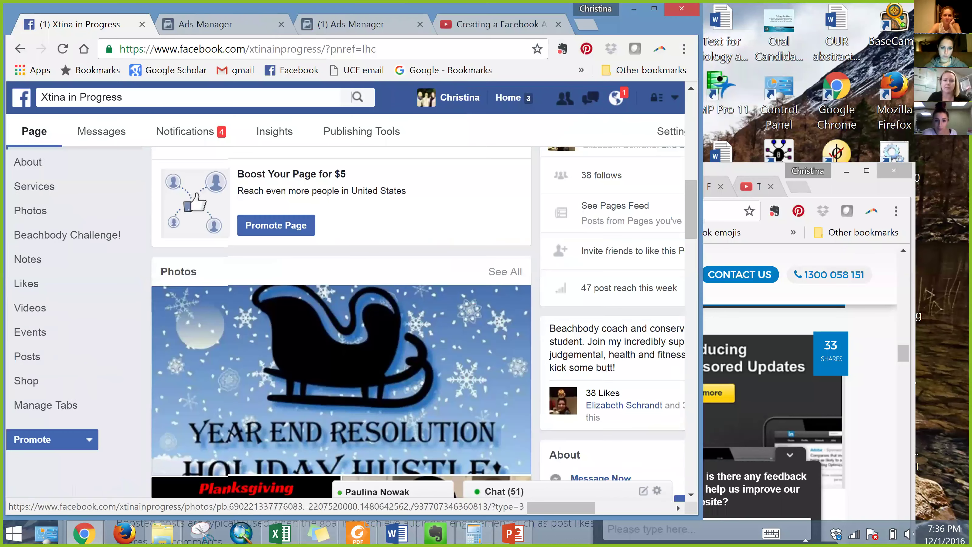
pyautogui.scroll(-8, 340, 329)
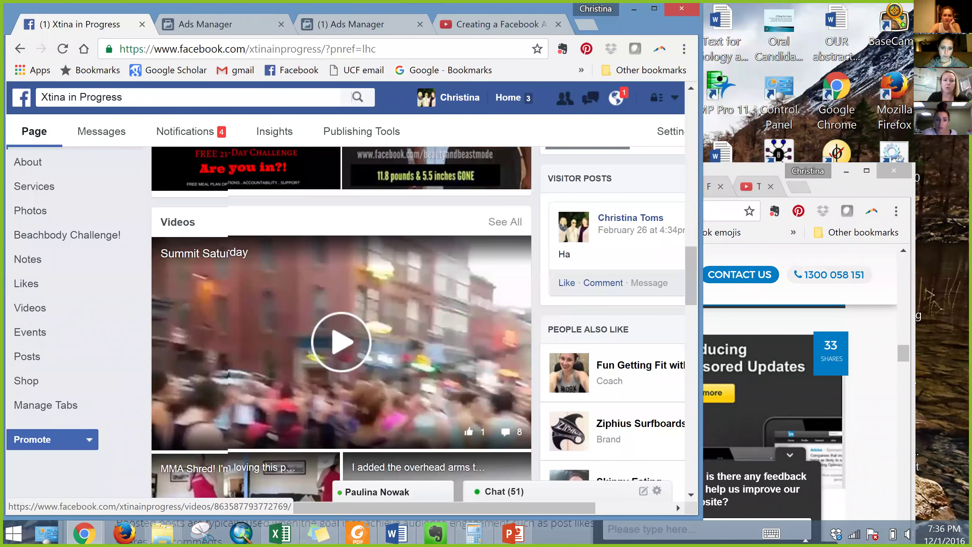
pyautogui.scroll(-10, 340, 325)
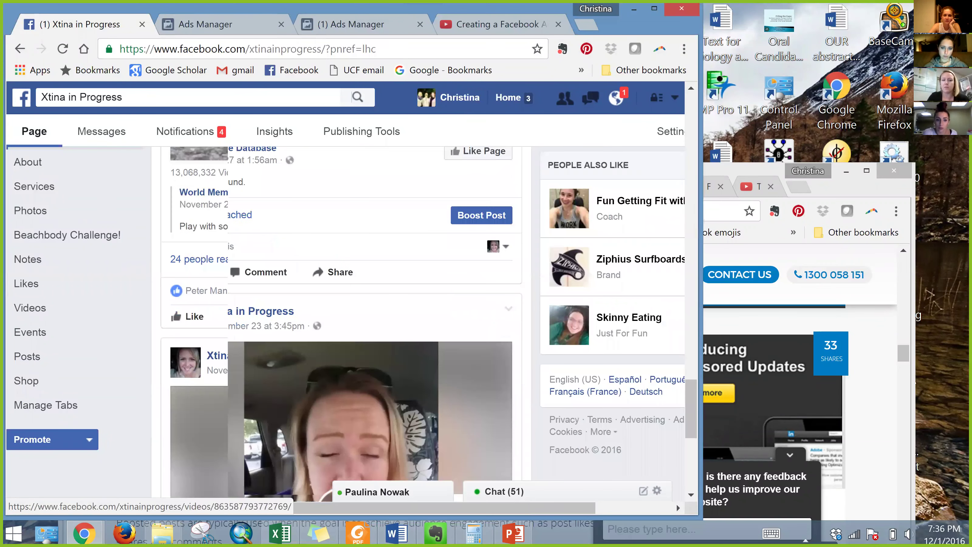
pyautogui.scroll(-3, 481, 329)
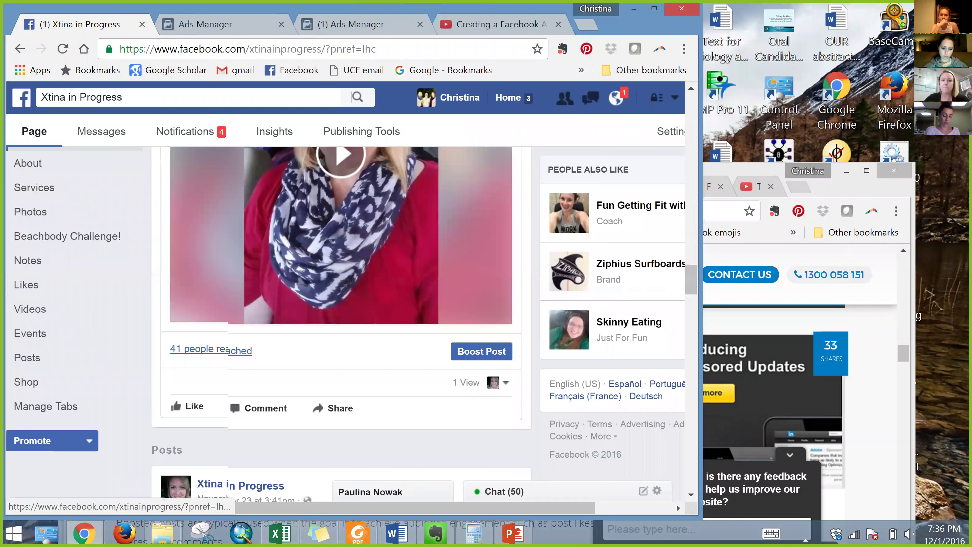
pyautogui.scroll(-1, 340, 287)
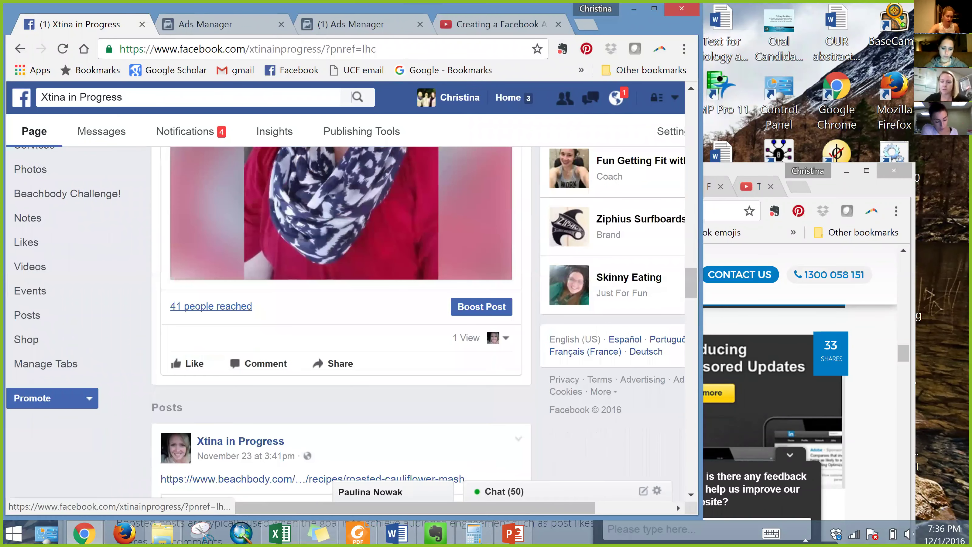
pyautogui.scroll(-2, 341, 287)
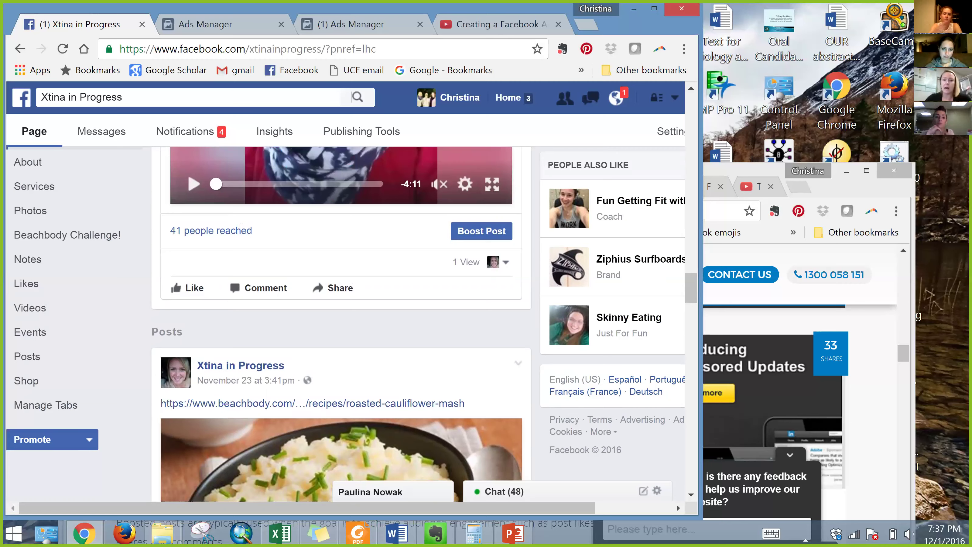
pyautogui.scroll(-5, 342, 306)
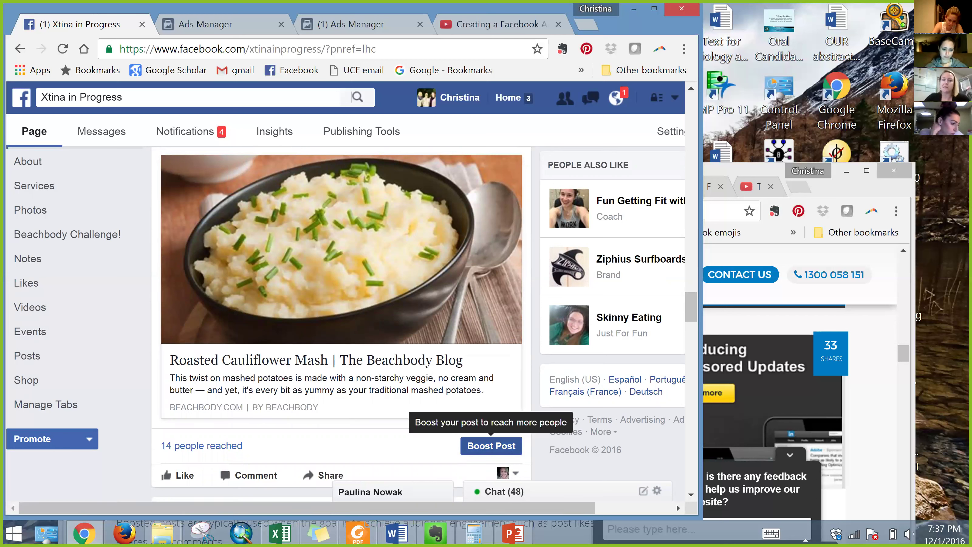
# - Review the boost options and targeted audience settings for the Roasted Cauliflower Mash post, and close them without boosting
pyautogui.click(491, 445)
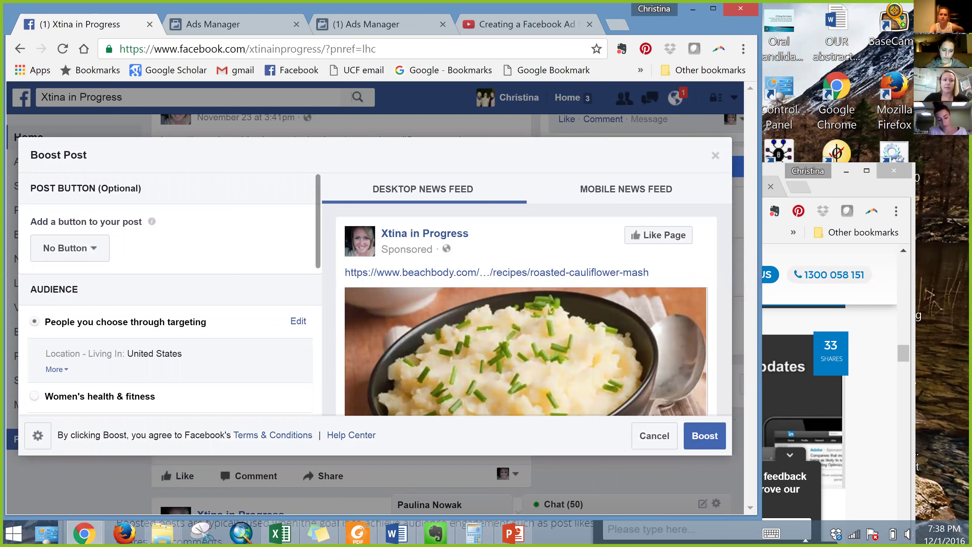
pyautogui.scroll(-3, 300, 217)
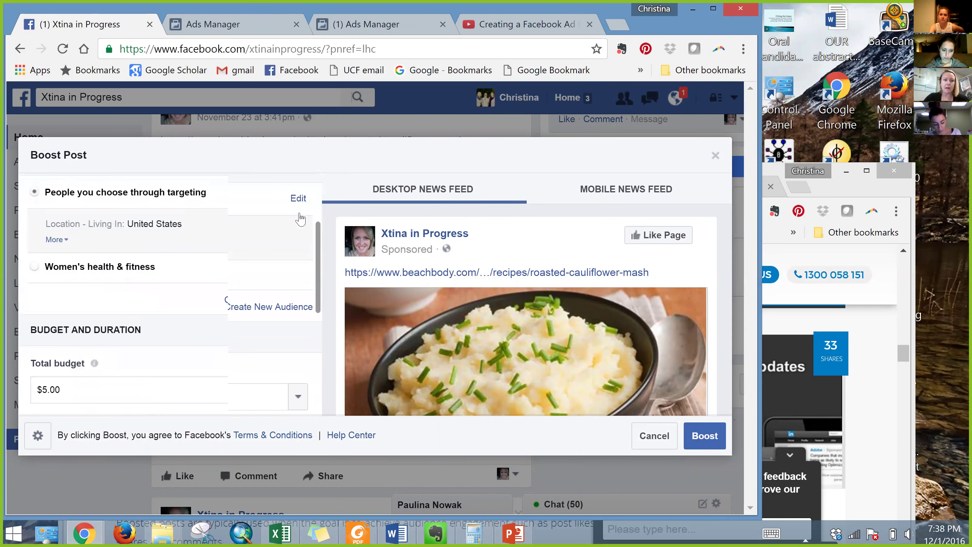
pyautogui.click(299, 215)
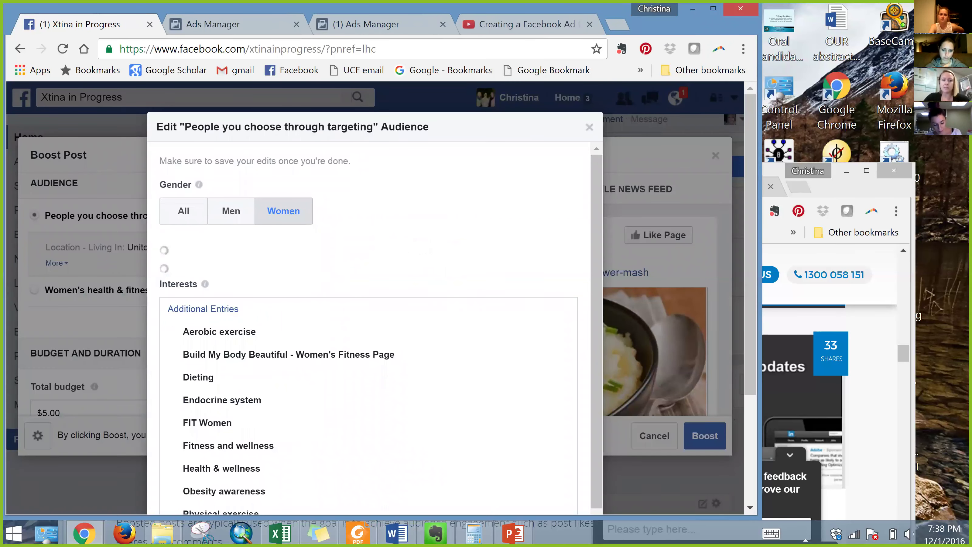
pyautogui.scroll(-1, 368, 344)
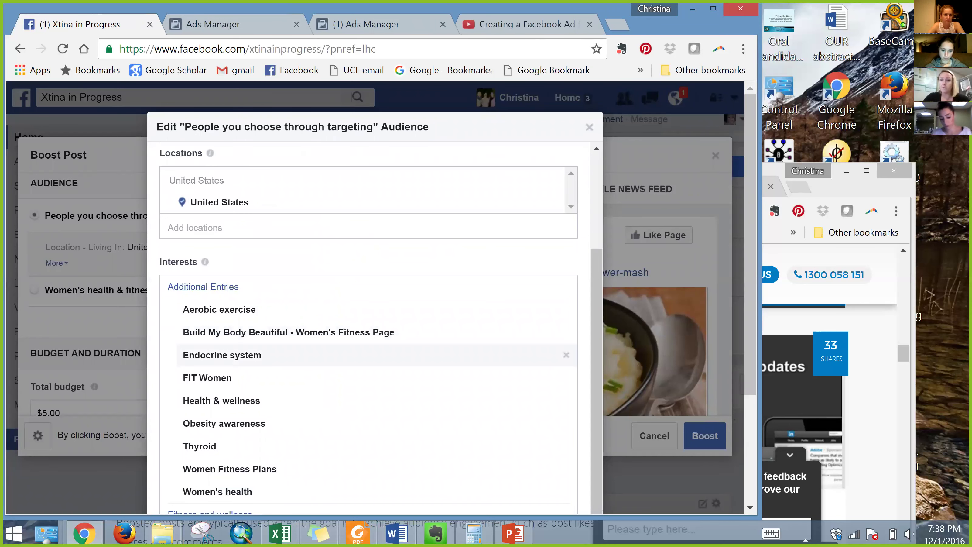
pyautogui.click(589, 126)
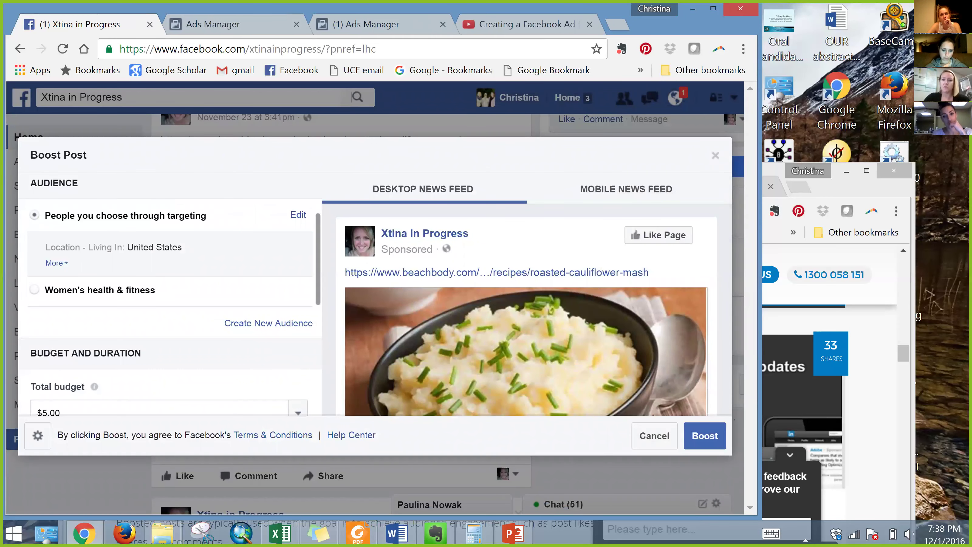
pyautogui.click(716, 156)
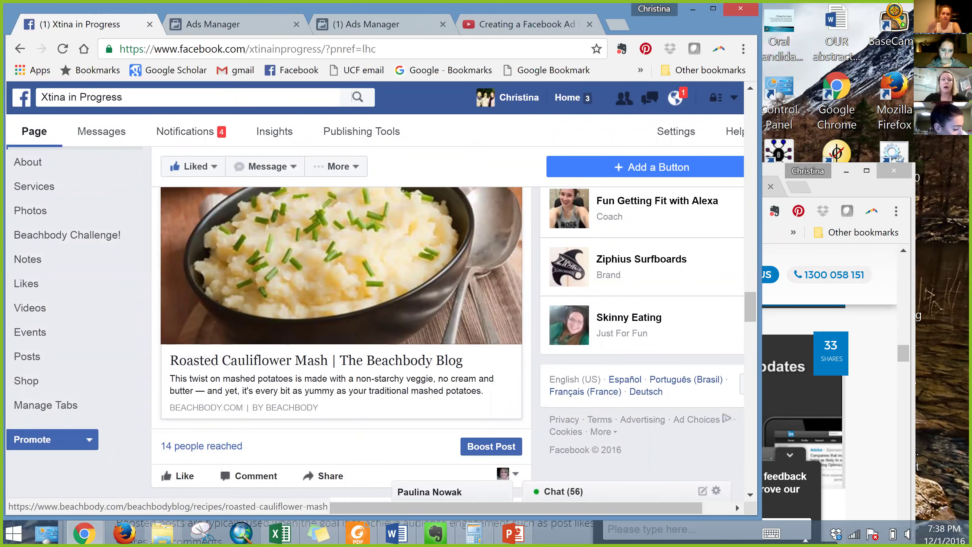
# - Open the Create Ads page for the account and switch from Ads Manager to Power Editor
pyautogui.click(733, 98)
pyautogui.press('Down')
pyautogui.press('Down')
pyautogui.press('Down')
pyautogui.press('Down')
pyautogui.press('Down')
pyautogui.press('Down')
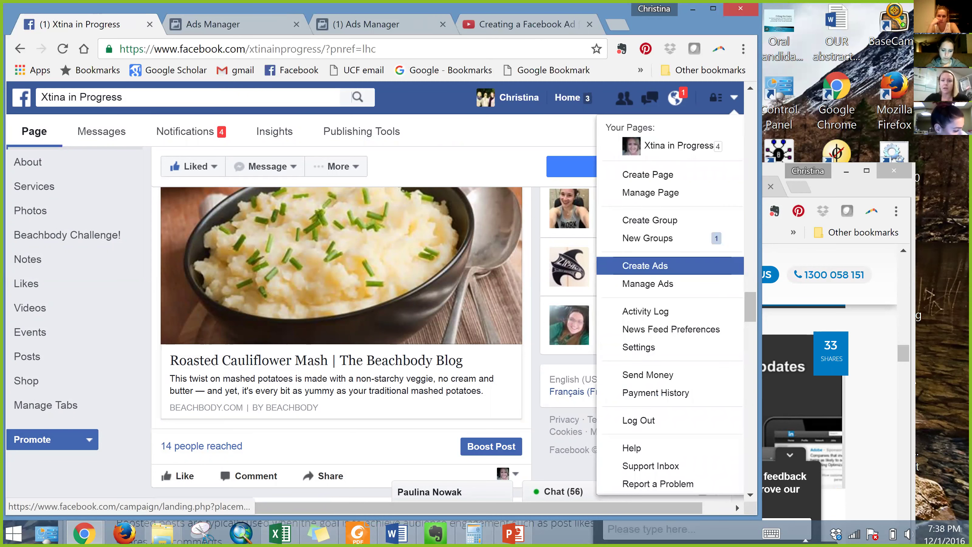
pyautogui.click(647, 265)
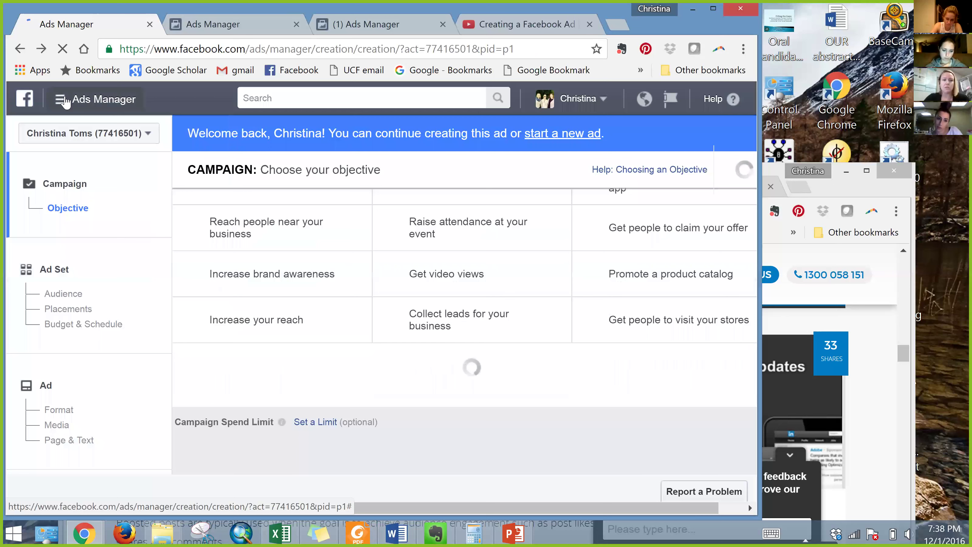
pyautogui.click(82, 99)
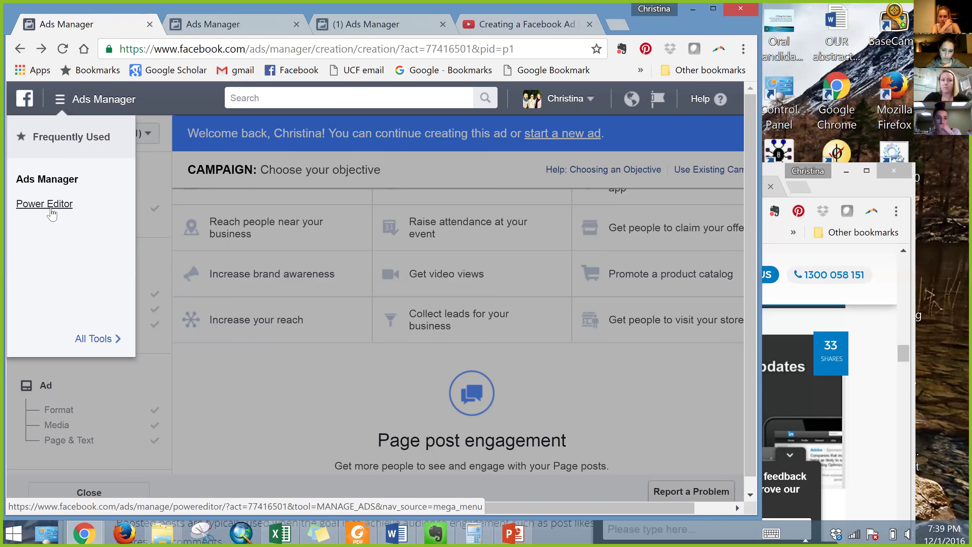
pyautogui.click(52, 212)
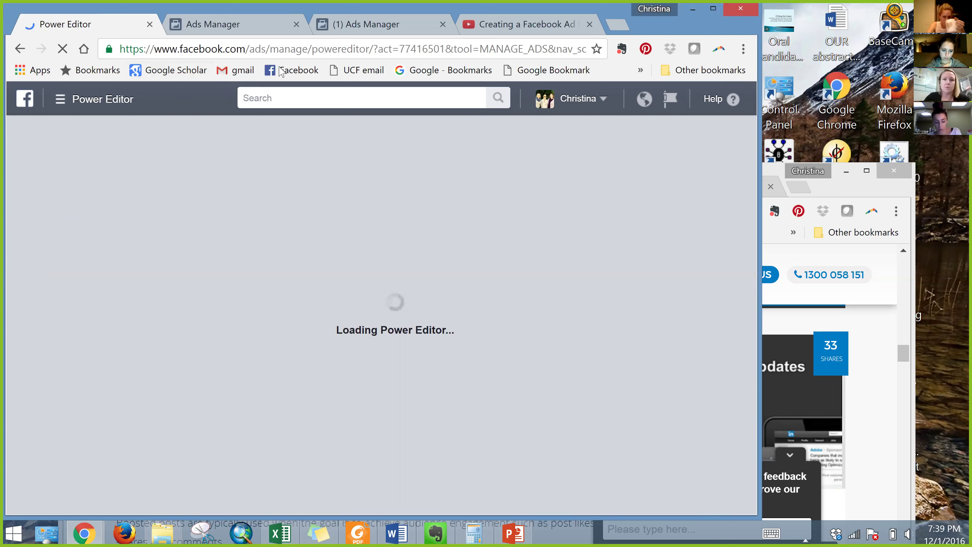
# - Leave Power Editor for the personal profile using the browsing history, and go to the home News Feed
pyautogui.rightClick(20, 48)
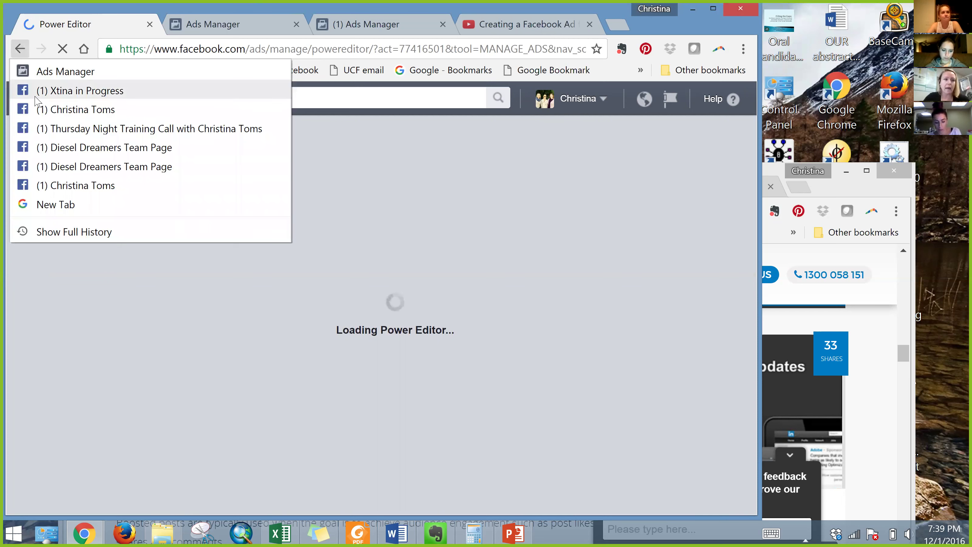
pyautogui.press('Escape')
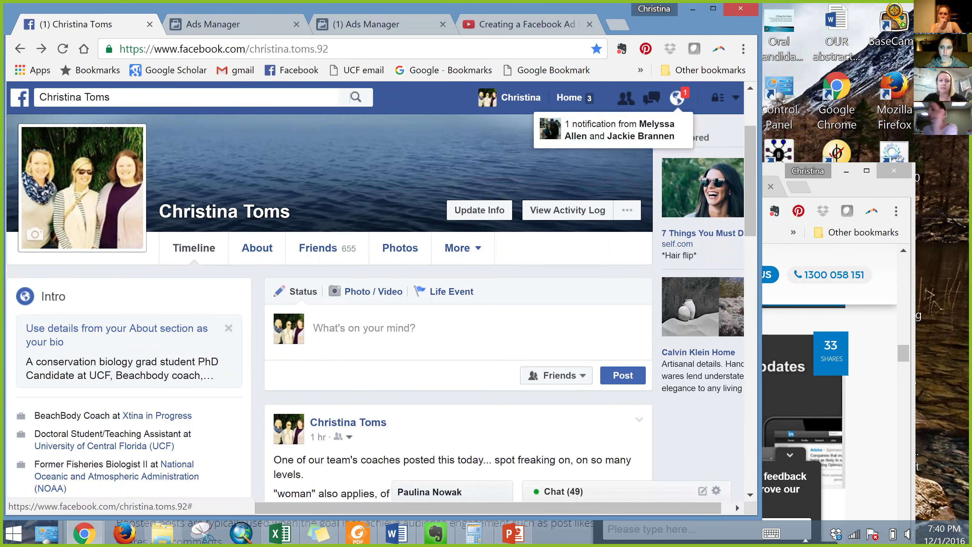
pyautogui.scroll(-3, 329, 306)
pyautogui.scroll(-15, 383, 306)
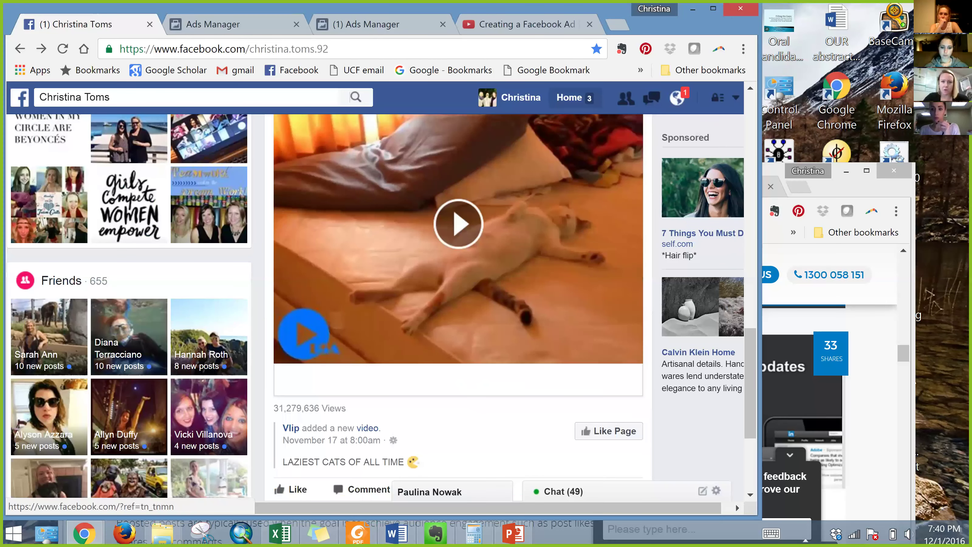
pyautogui.click(570, 97)
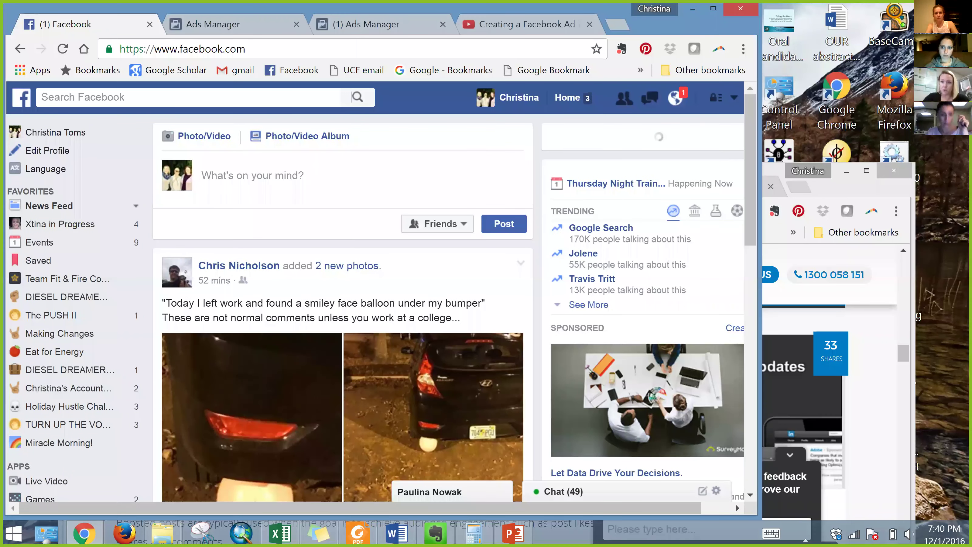
# - Find the sponsored Neil Patrick Harris post in the News Feed, view why the ad is shown, and close the explanation
pyautogui.scroll(-10, 345, 306)
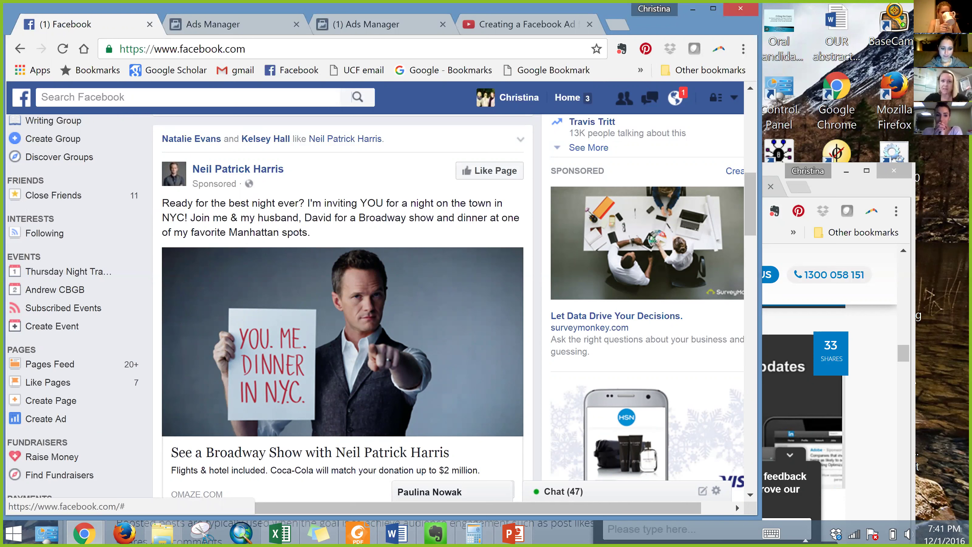
pyautogui.click(520, 139)
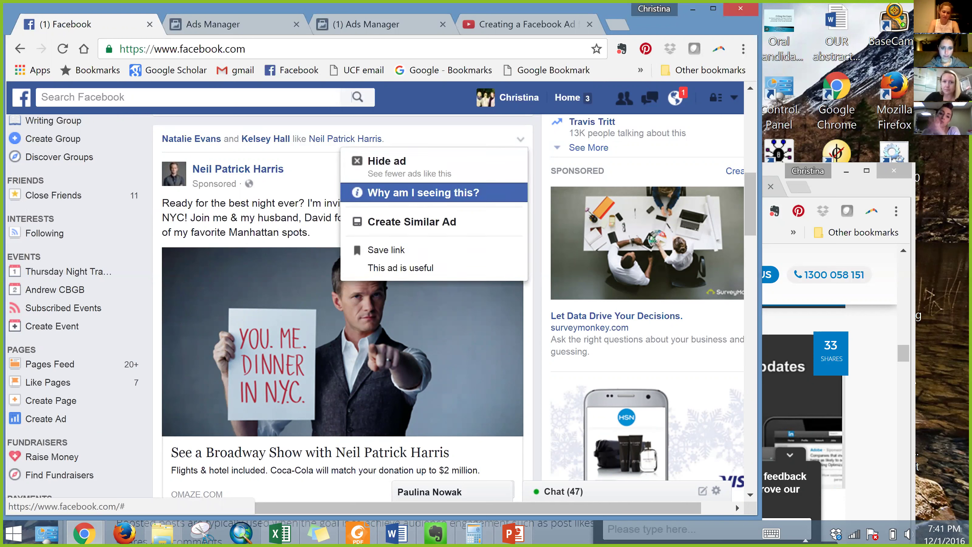
pyautogui.click(421, 193)
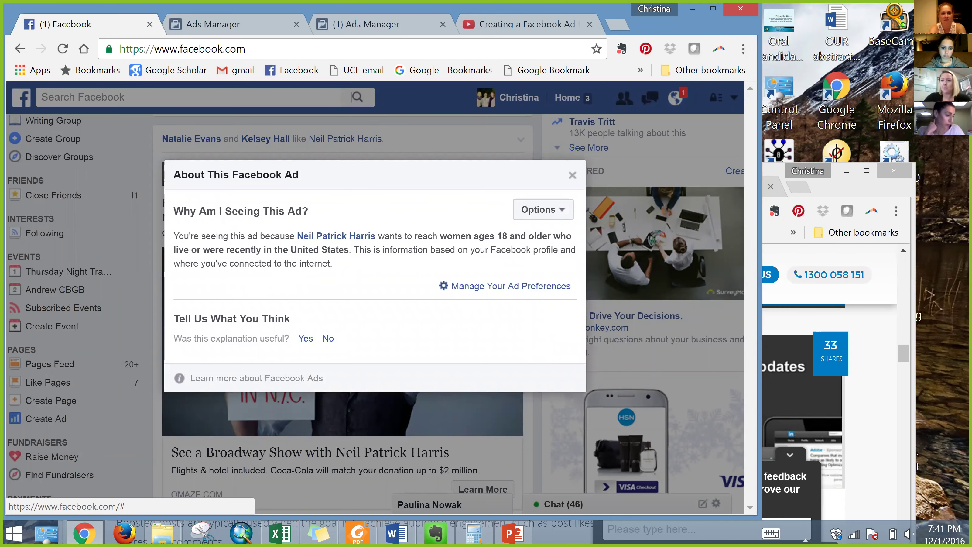
pyautogui.click(571, 176)
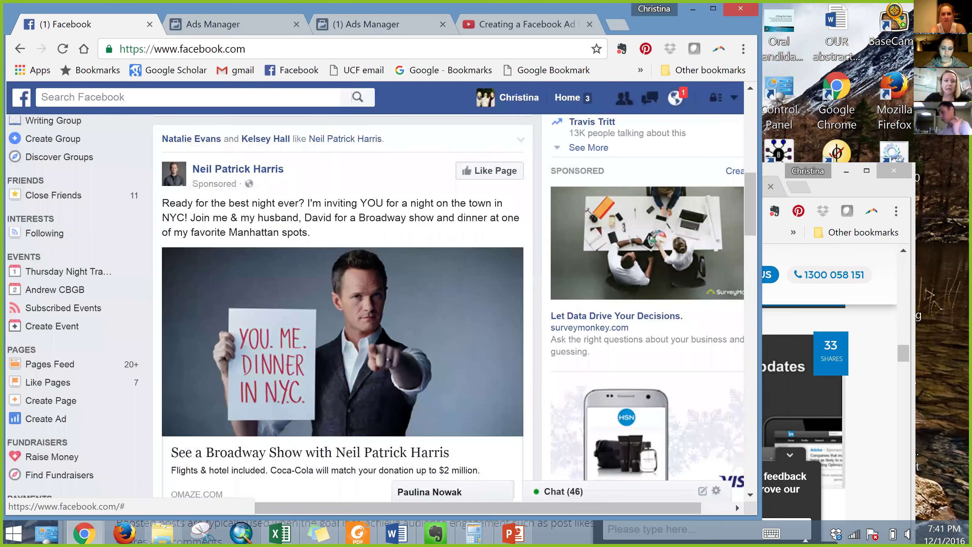
# - Find the sponsored Bonfire T-shirt fundraising post in the News Feed, view why the ad is shown, and close the explanation
pyautogui.scroll(-15, 735, 504)
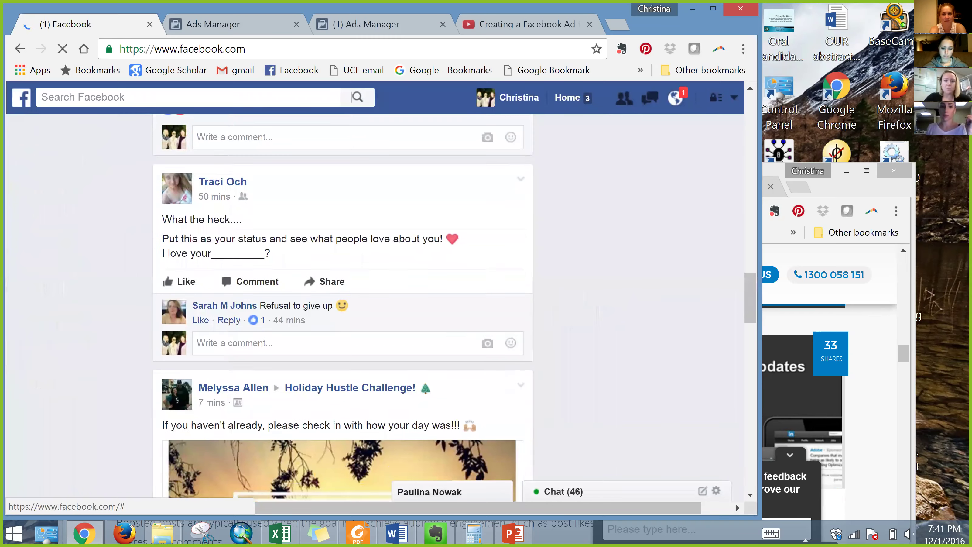
pyautogui.scroll(-15, 735, 504)
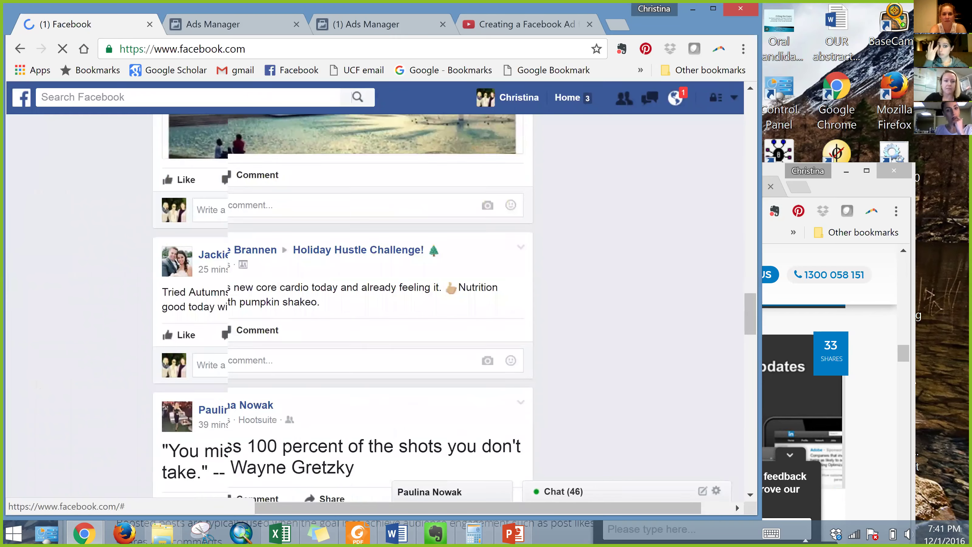
pyautogui.scroll(-10, 735, 504)
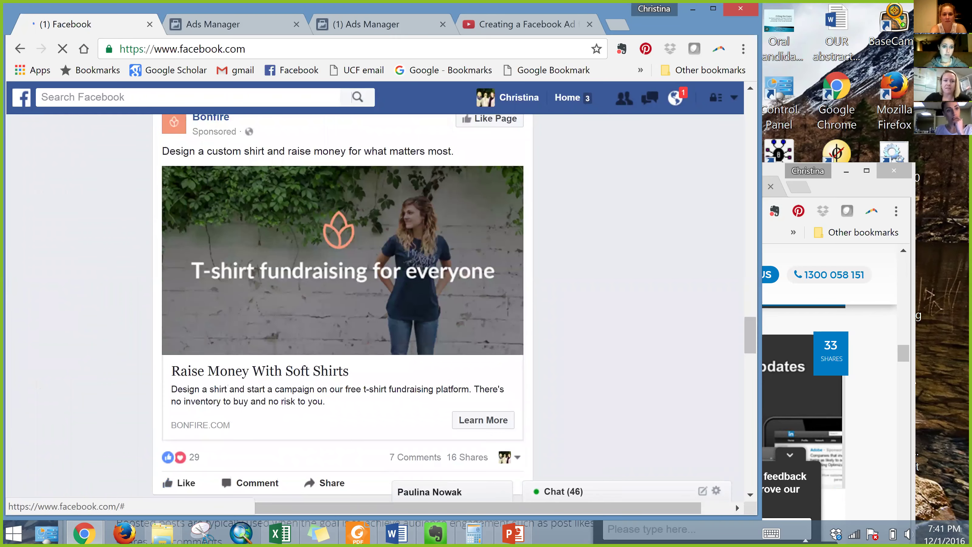
pyautogui.scroll(1, 735, 504)
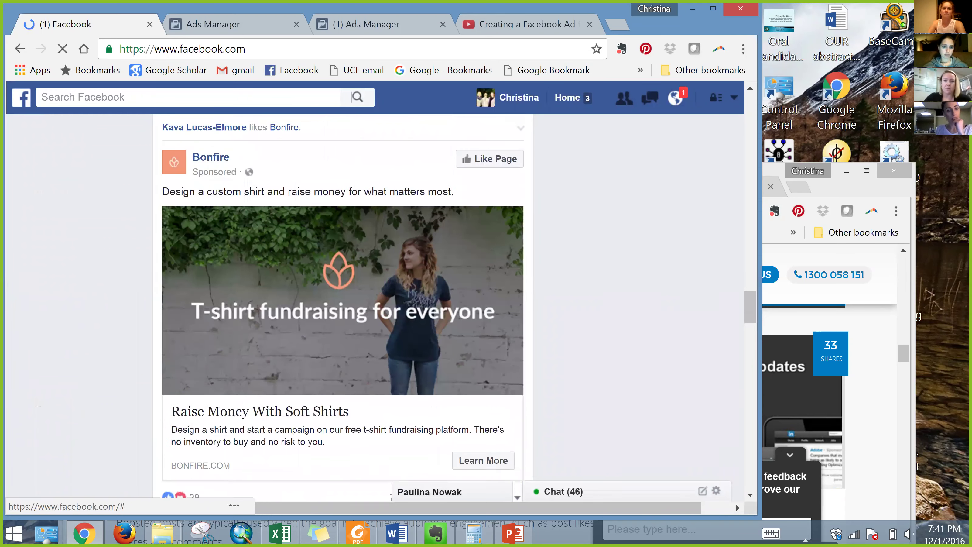
pyautogui.click(520, 127)
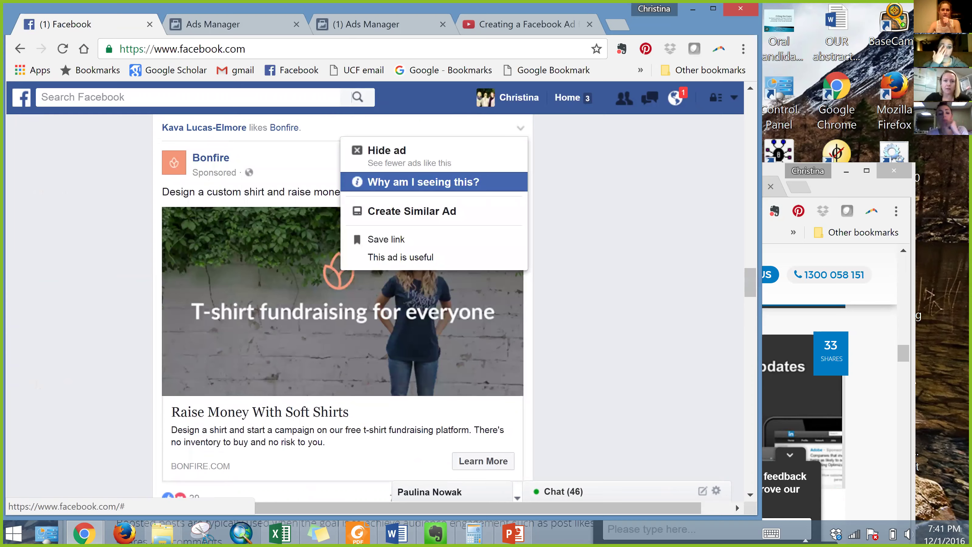
pyautogui.press('Return')
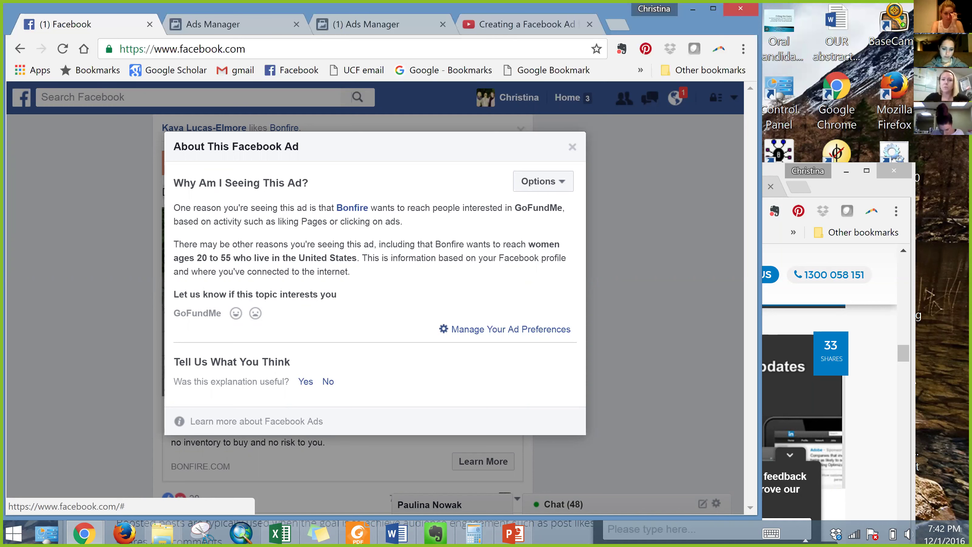
pyautogui.click(572, 147)
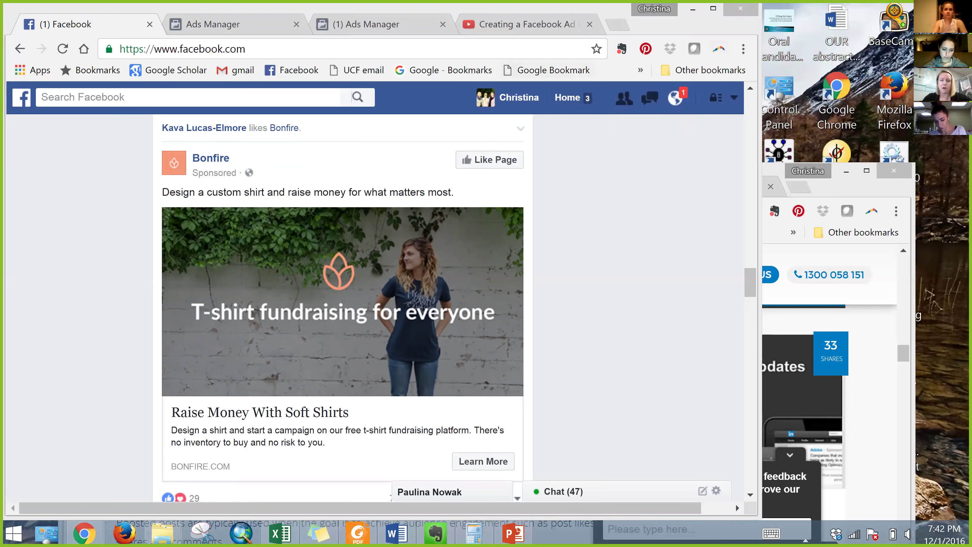
# - Switch to the YouTube video "Creating a Facebook Ad for BeachBody Challenge Groups" and show it in full screen
pyautogui.click(522, 24)
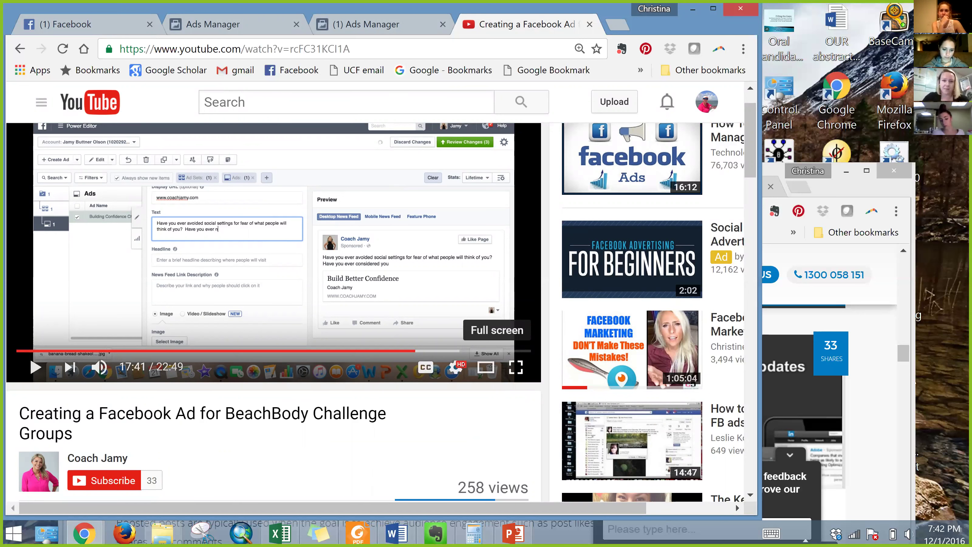
pyautogui.press('F11')
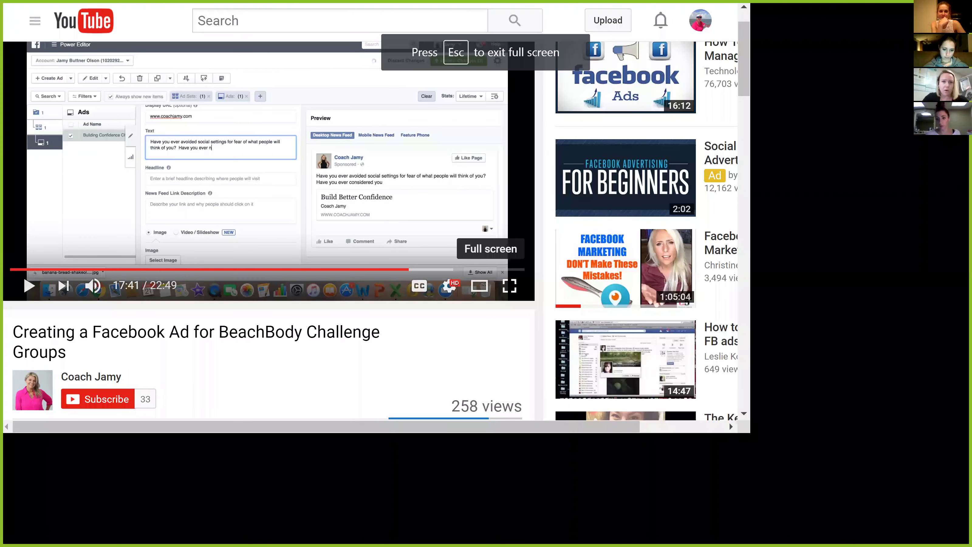
pyautogui.click(510, 285)
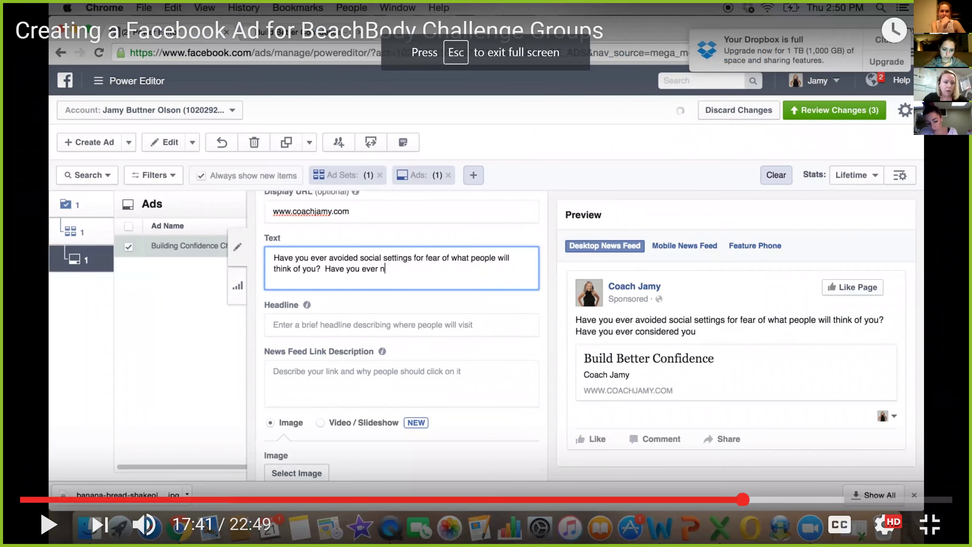
# - Rewind the Facebook ad tutorial video to its beginning, play the opening section, and pause it at about 0:26
pyautogui.click(21, 499)
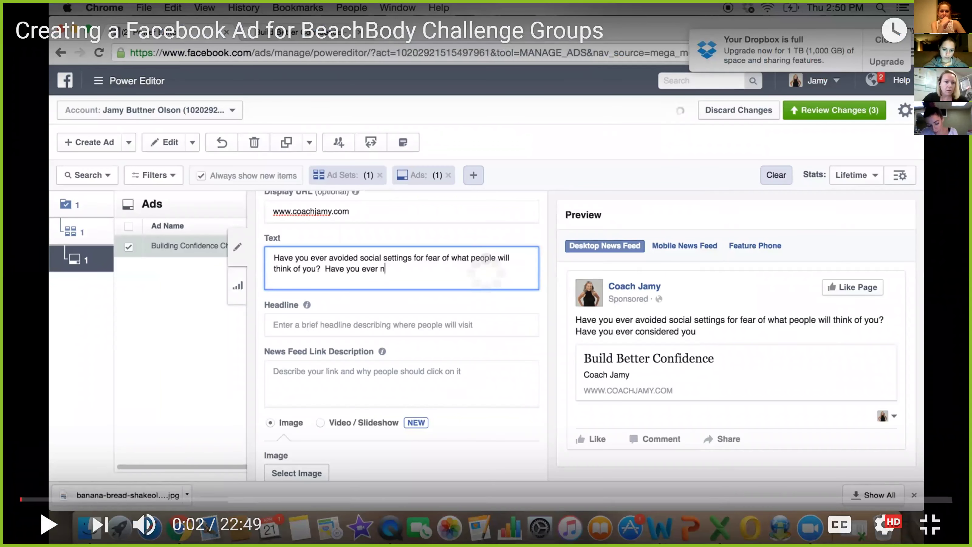
pyautogui.click(23, 499)
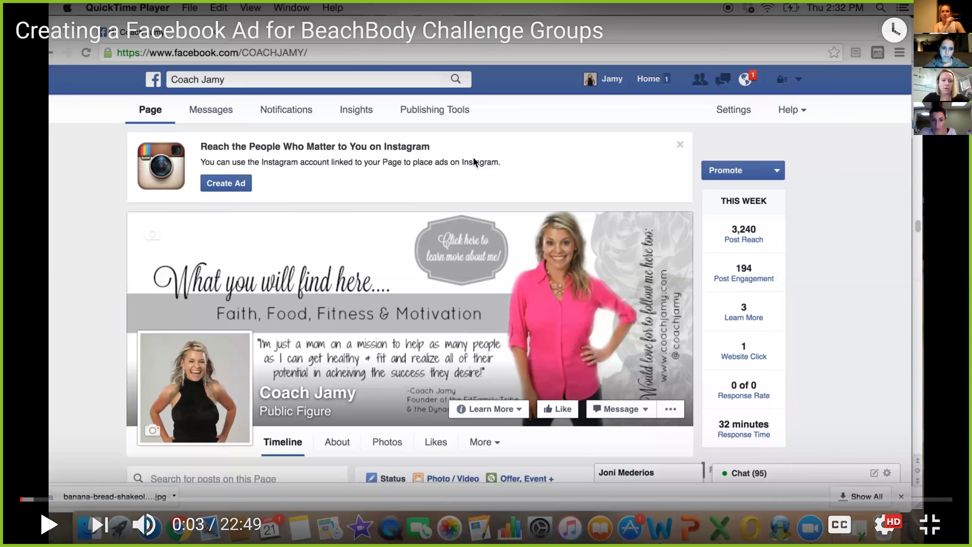
pyautogui.press('space')
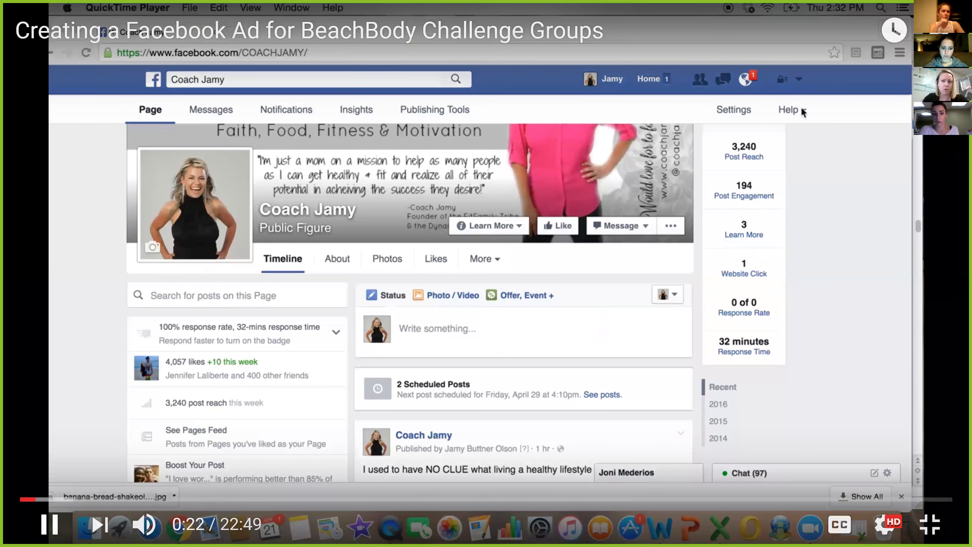
pyautogui.press('space')
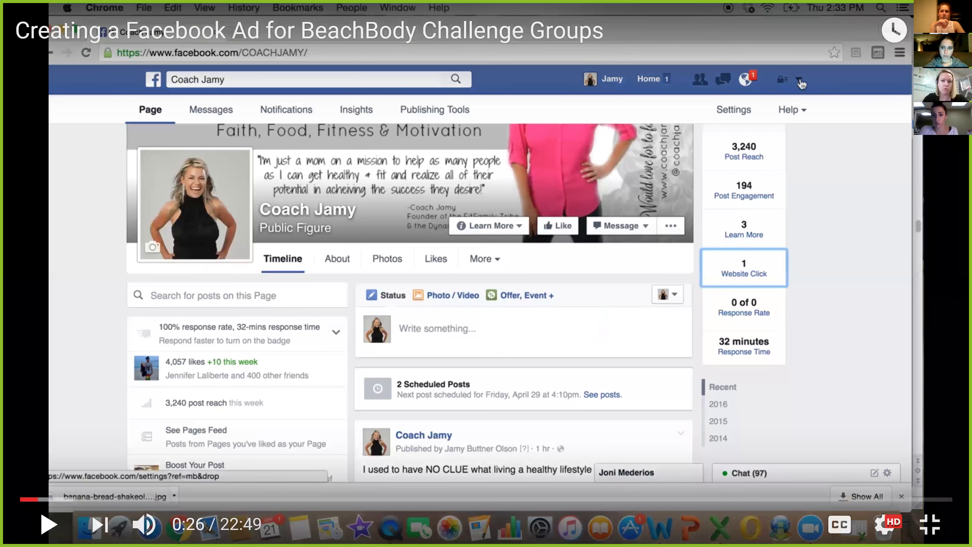